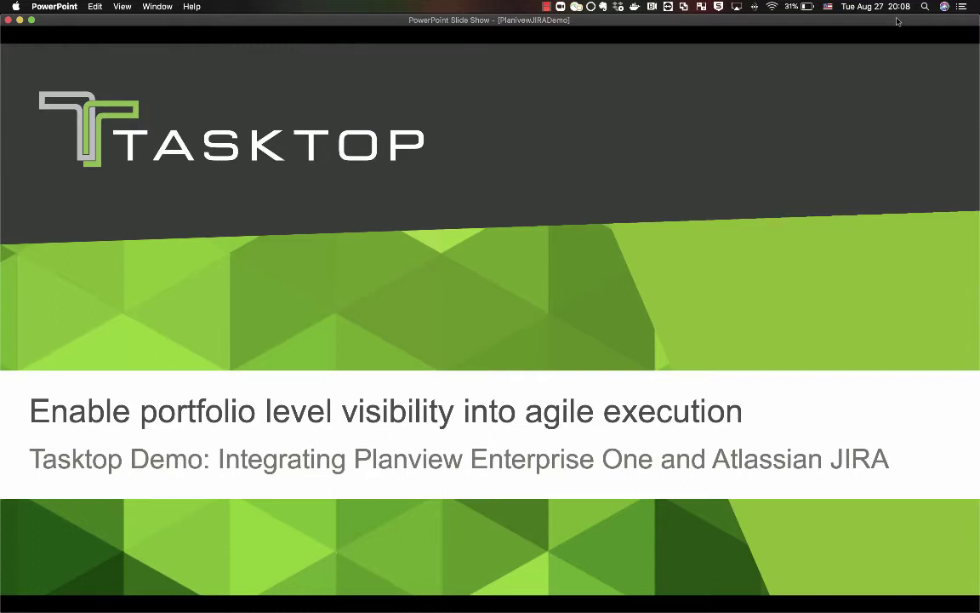
key("Right")
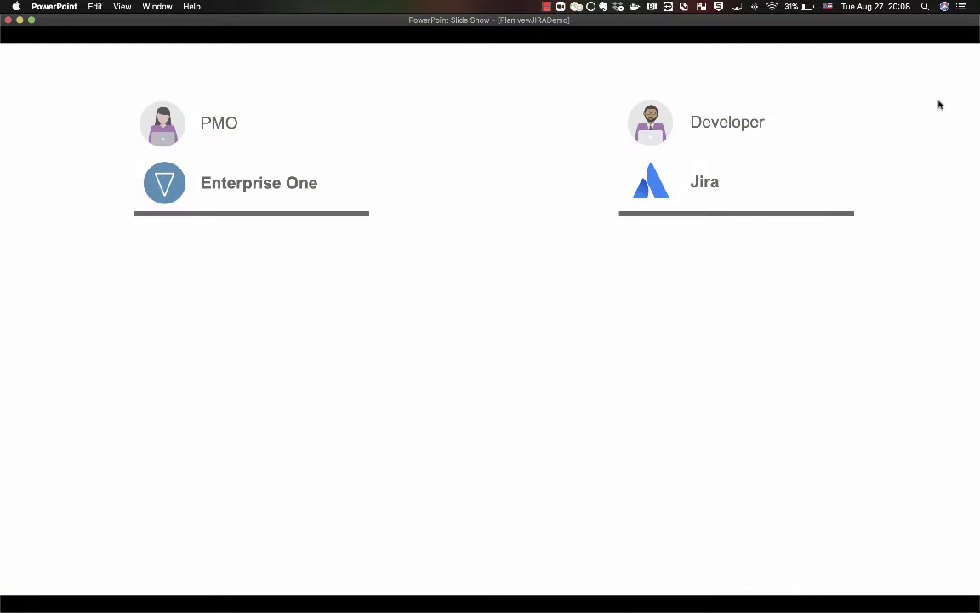
key("Right")
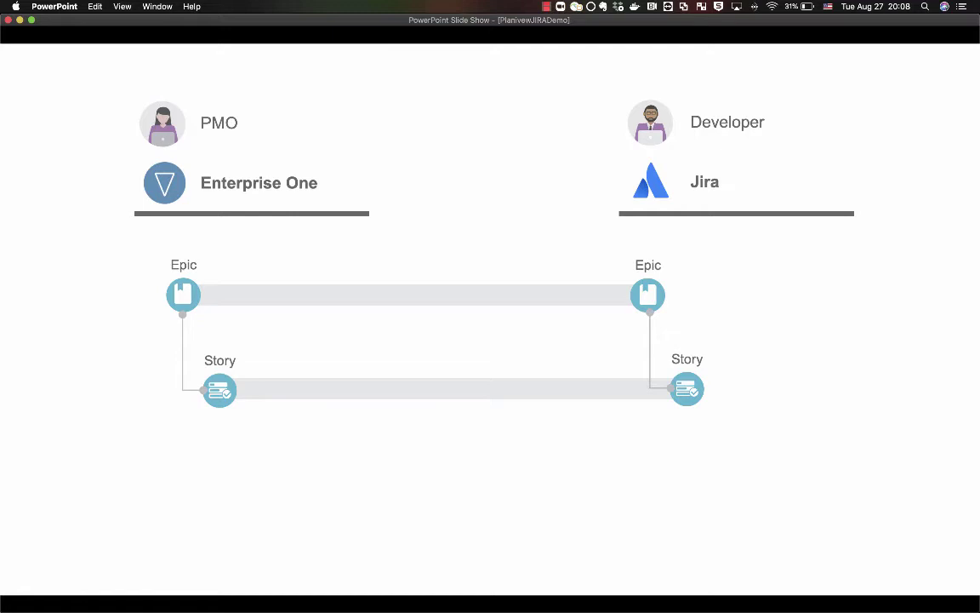
key("Right")
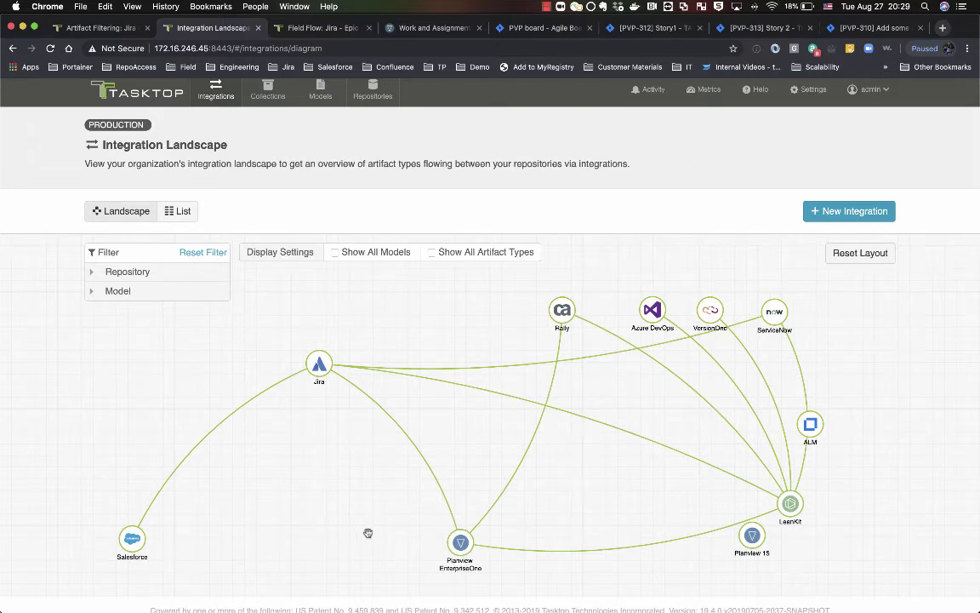
scroll(361, 448, "up", 5)
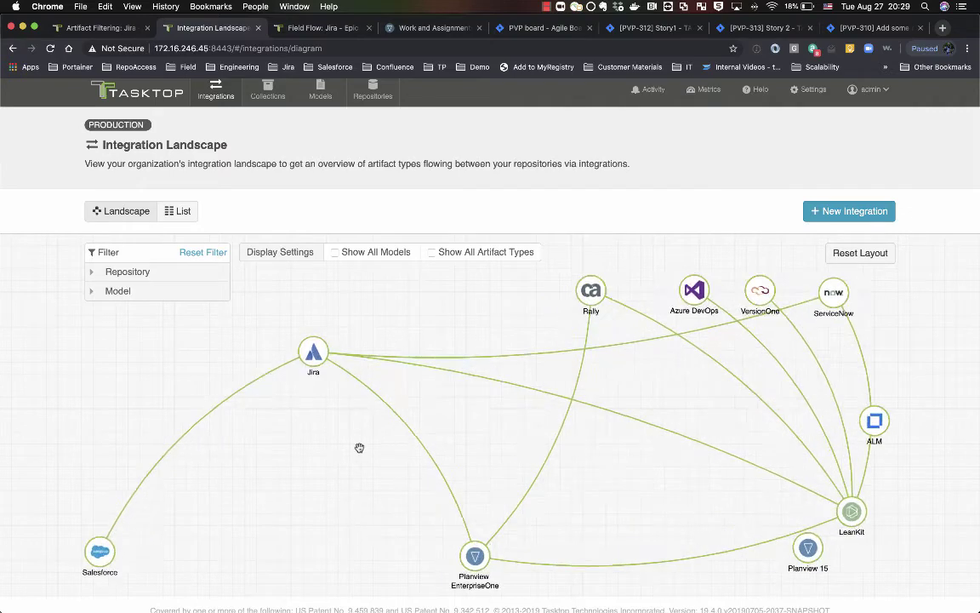
left_click_drag(628, 333, 709, 363)
left_click_drag(670, 559, 685, 510)
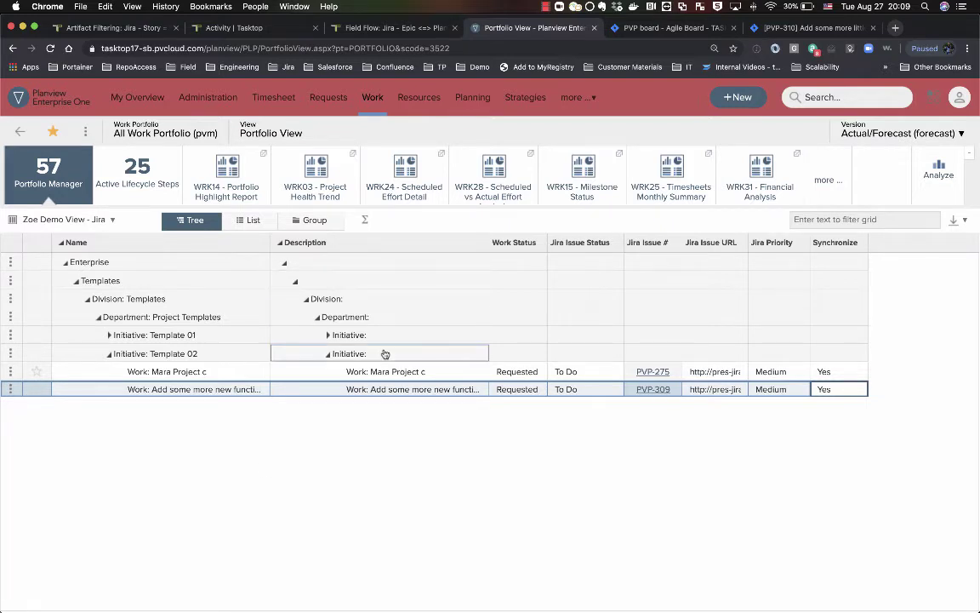
left_click(109, 334)
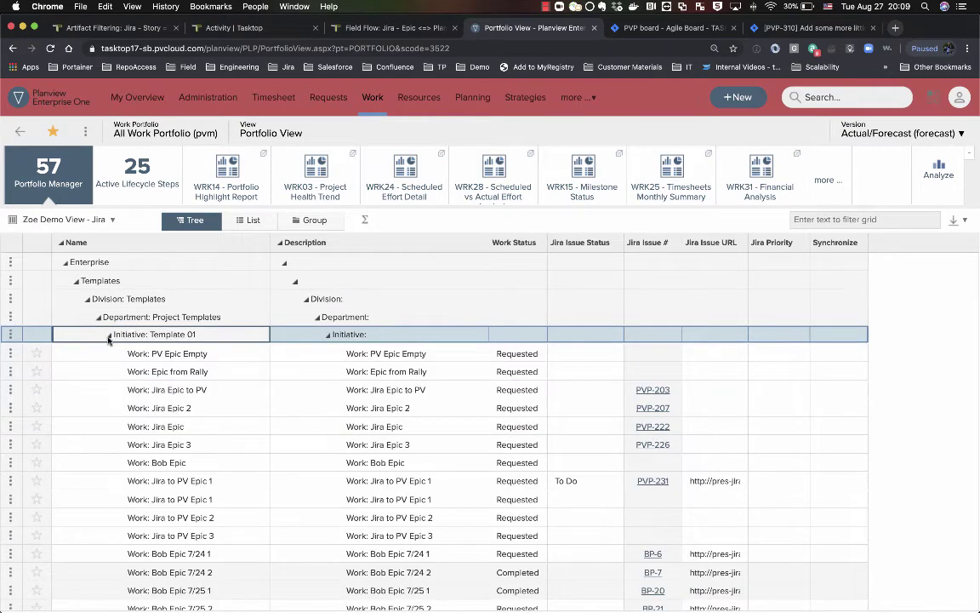
left_click(108, 335)
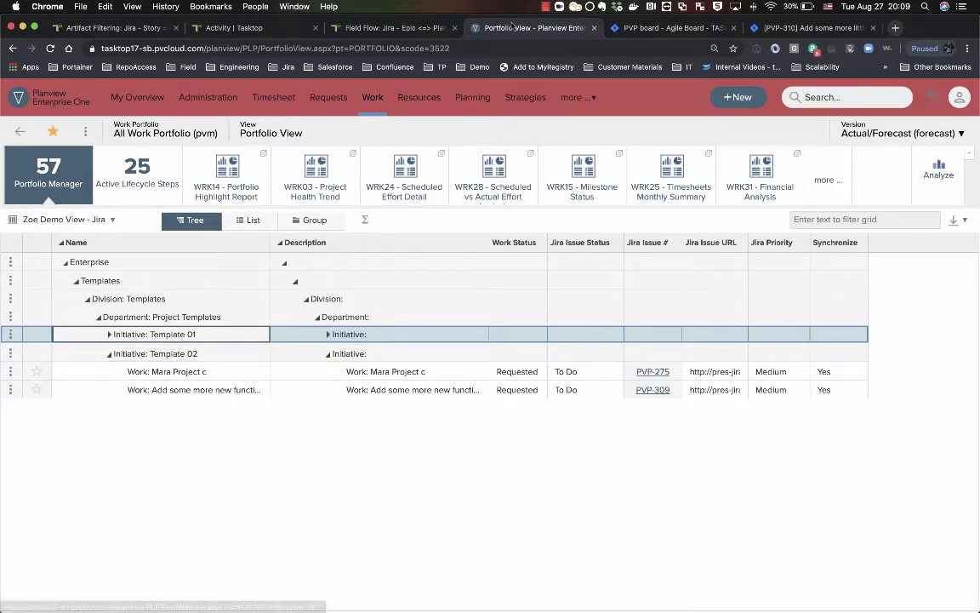
Step: Start a new work item under the Template 02 initiative and name the epic Demo Epic
left_click(373, 97)
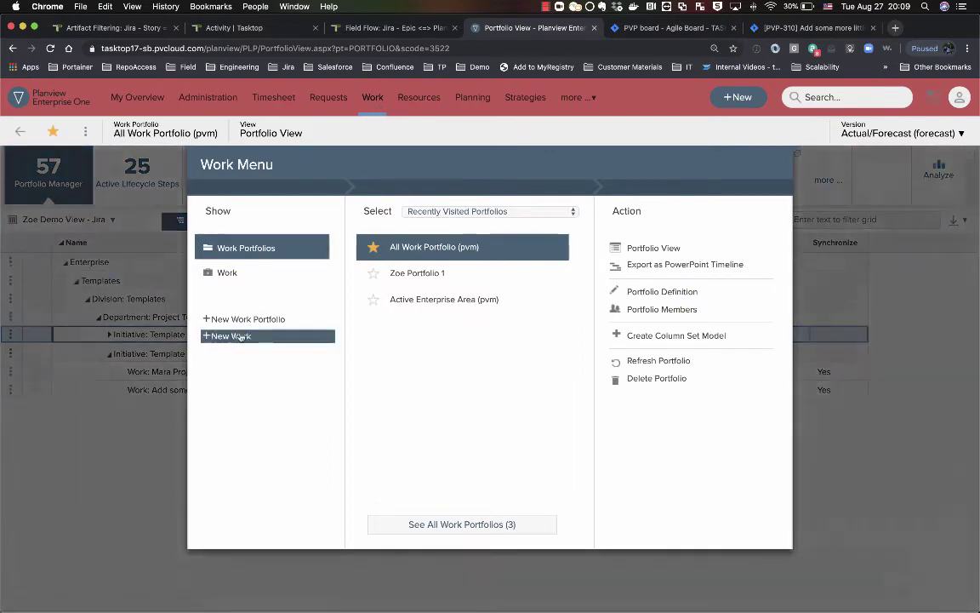
left_click(242, 337)
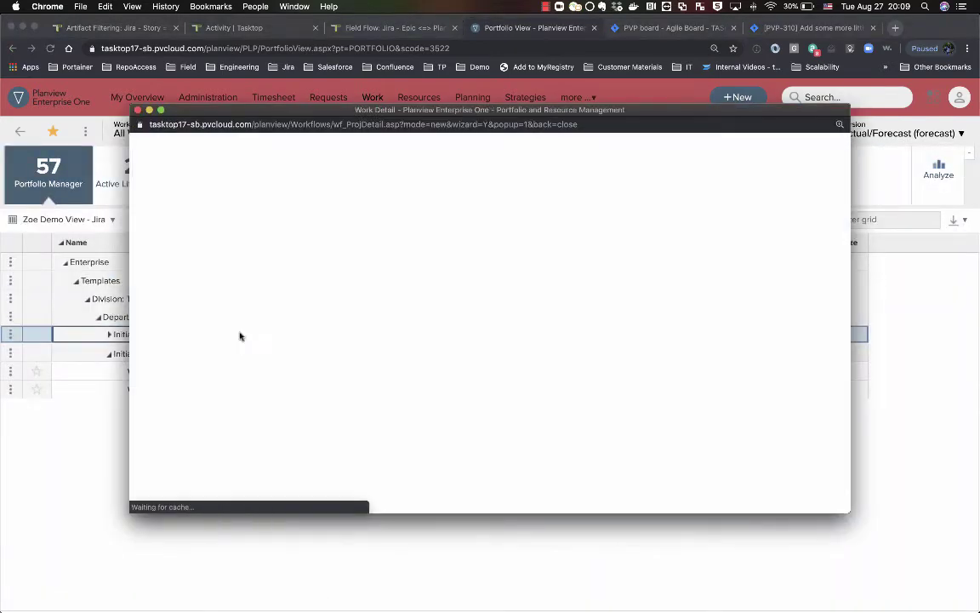
left_click(323, 250)
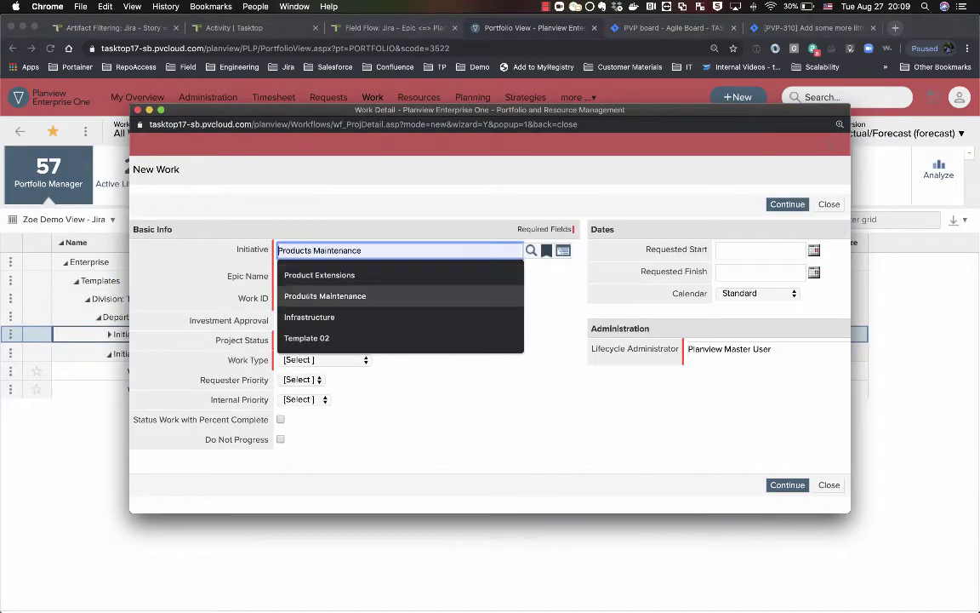
left_click(306, 338)
left_click(340, 277)
type("D")
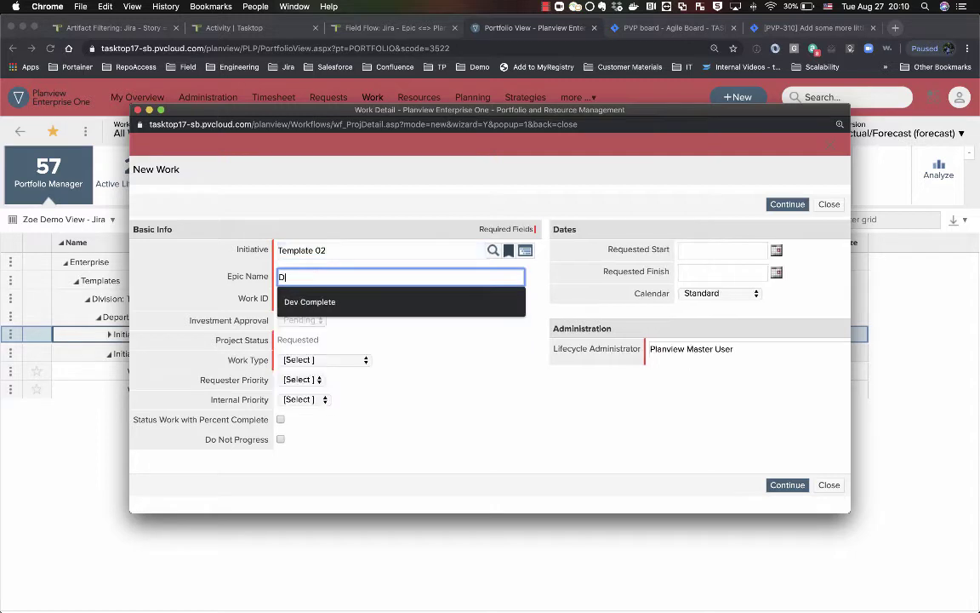
type("emo Epic")
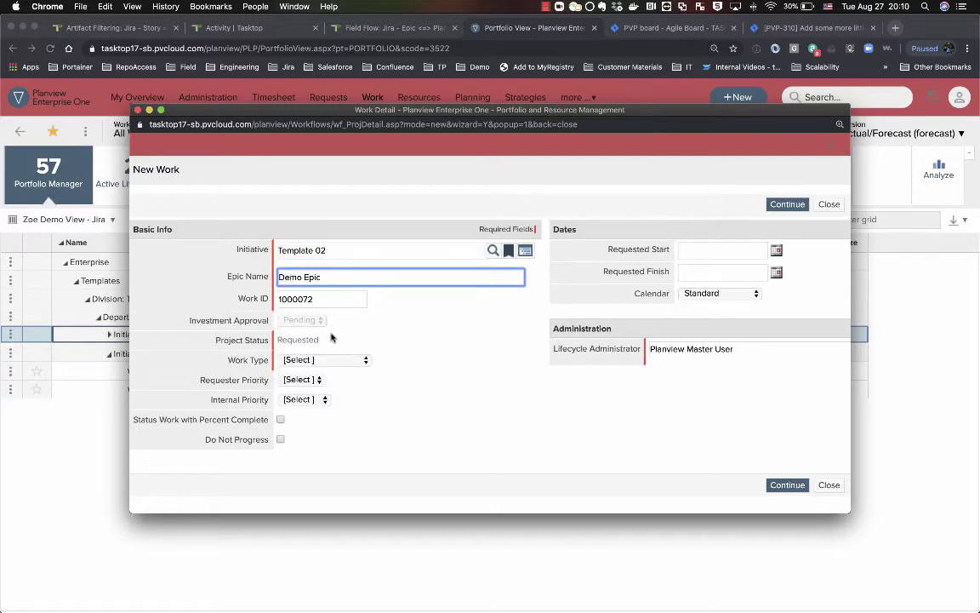
Step: Set the work type to Project Type 1 and create the epic, leaving the categorization blank and cancelling the responsibilities form
left_click(331, 359)
left_click(317, 370)
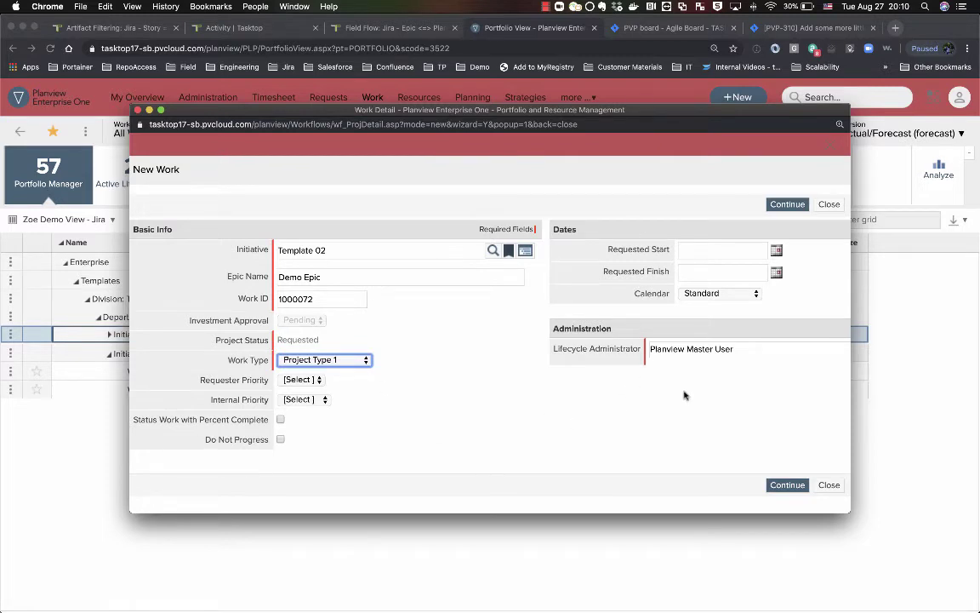
left_click(784, 485)
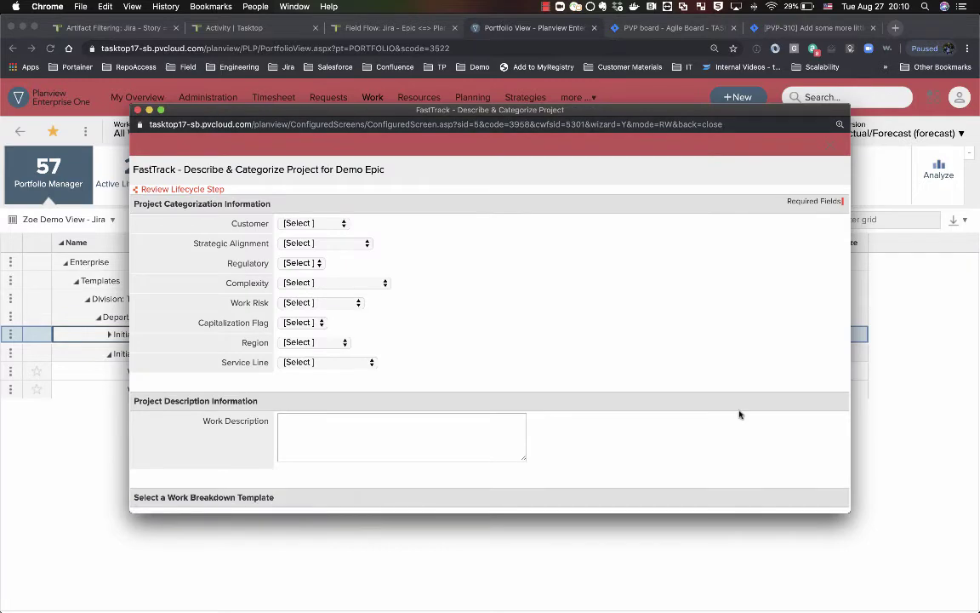
scroll(740, 413, "down", 3)
left_click(756, 498)
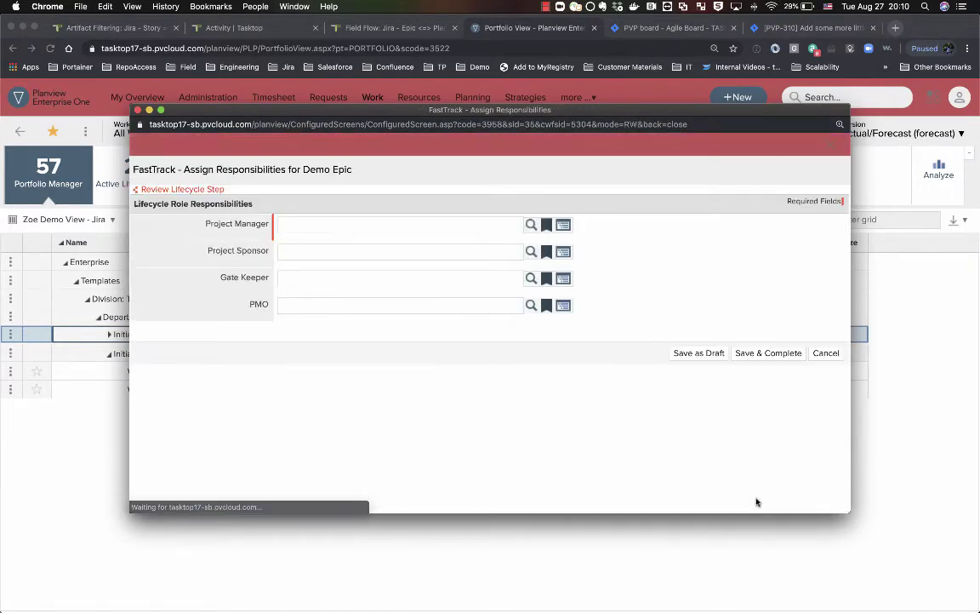
left_click(829, 352)
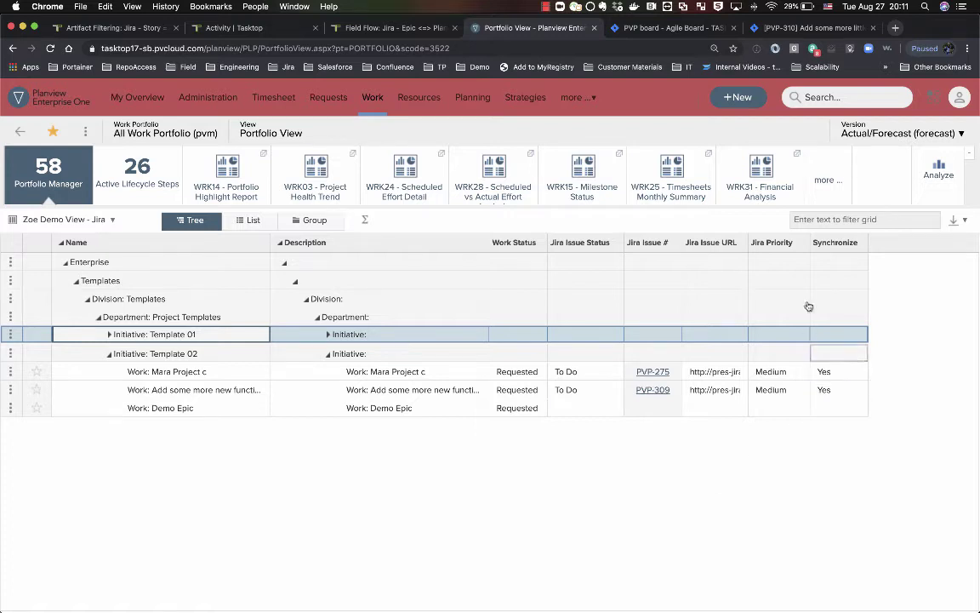
Step: Set Synchronize to Yes for the Demo Epic work item and widen the Jira Issue URL column
left_click(842, 410)
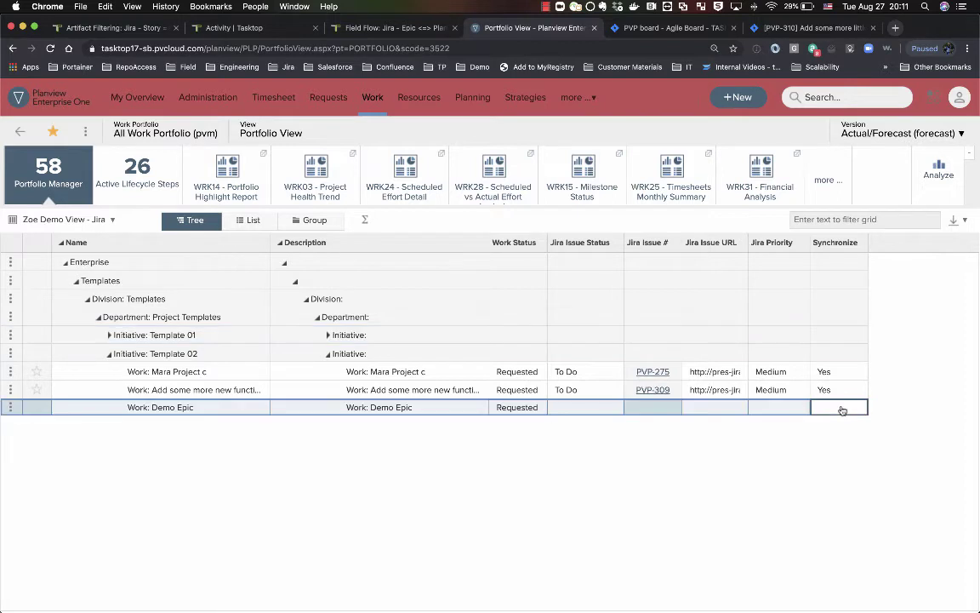
left_click(842, 410)
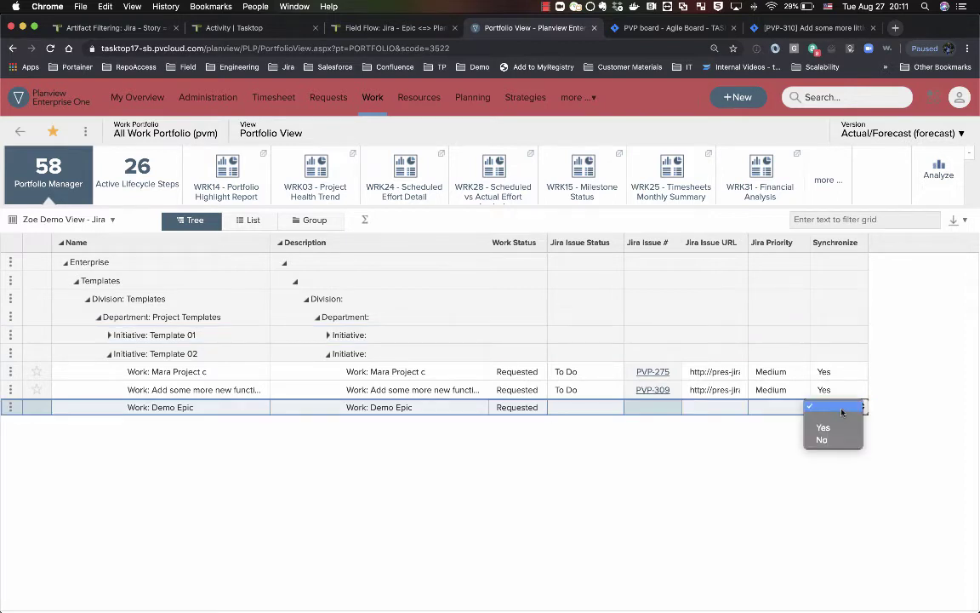
left_click(830, 427)
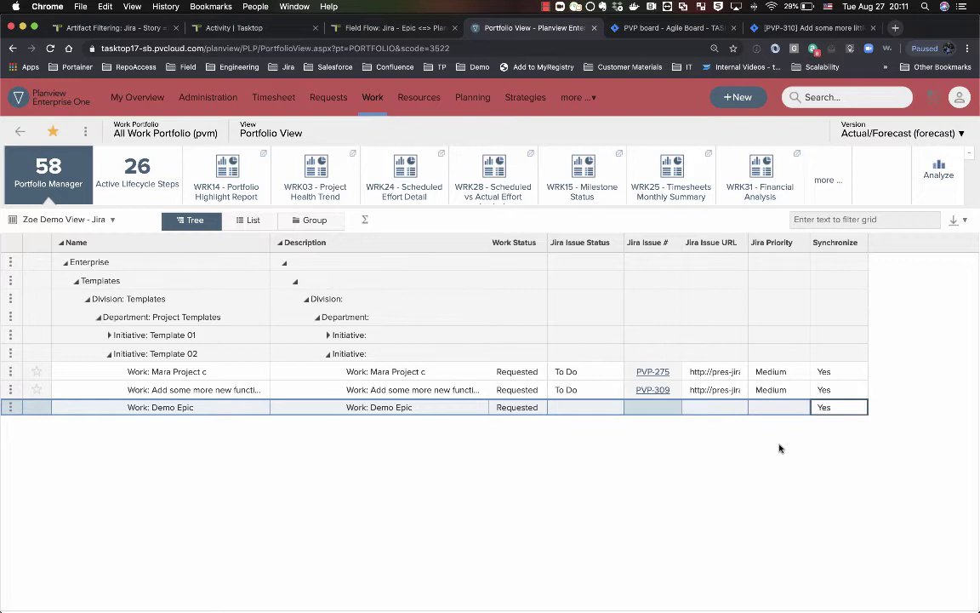
right_click(382, 444)
left_click(410, 402)
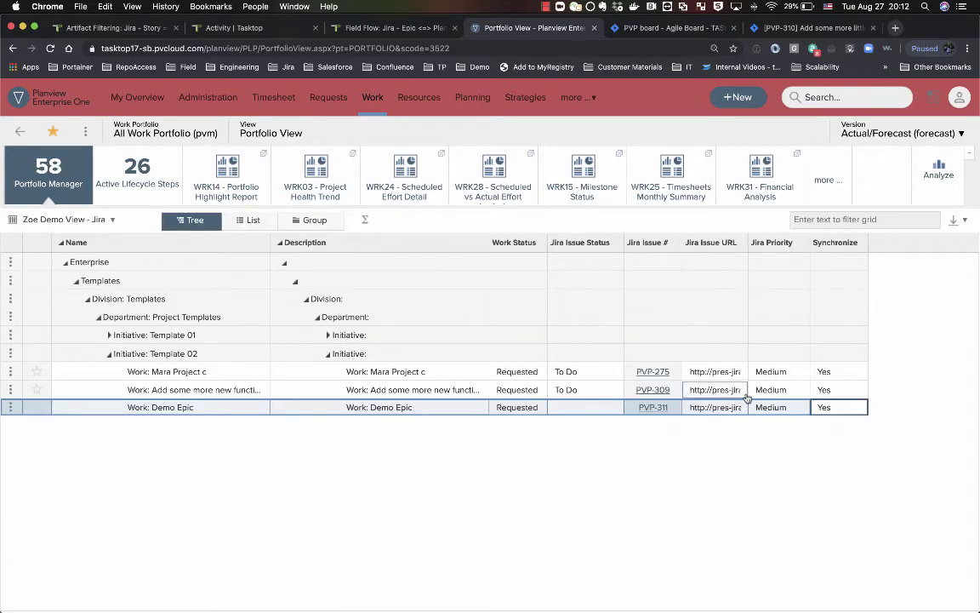
left_click_drag(746, 244, 844, 243)
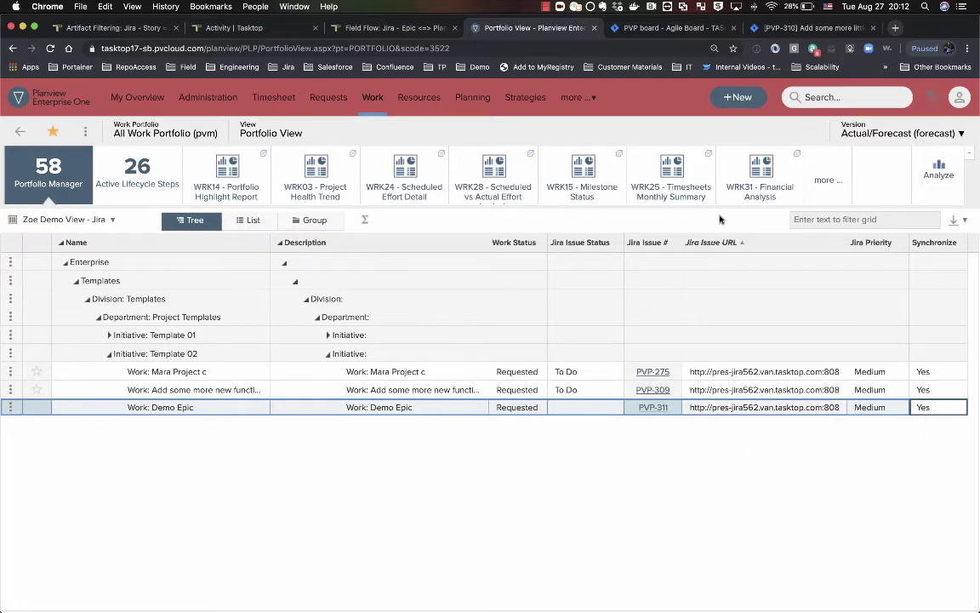
Step: Switch to the Jira PVP board backlog, filter it by Demo Epic and expand that epic's details
left_click(630, 32)
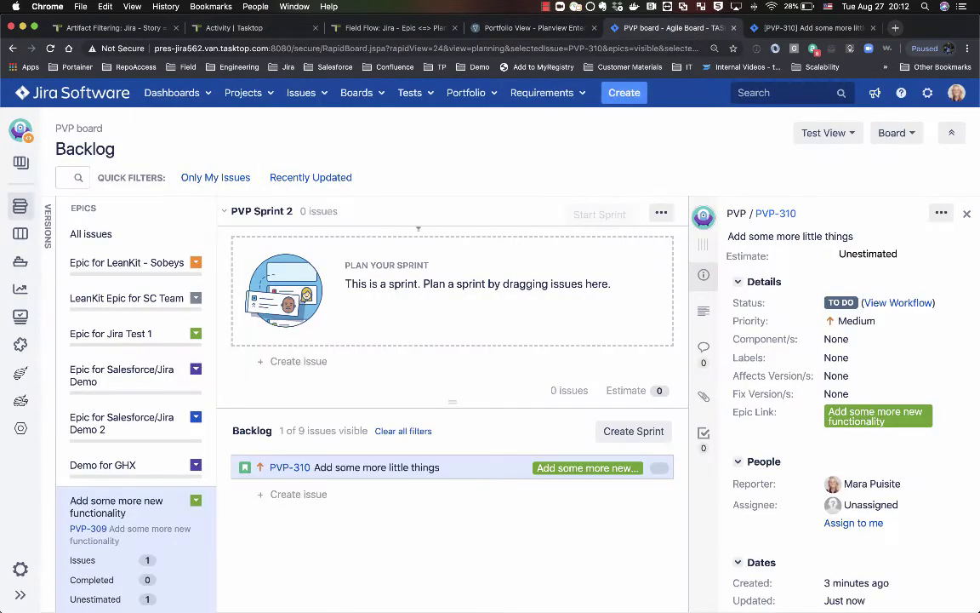
left_click(60, 502)
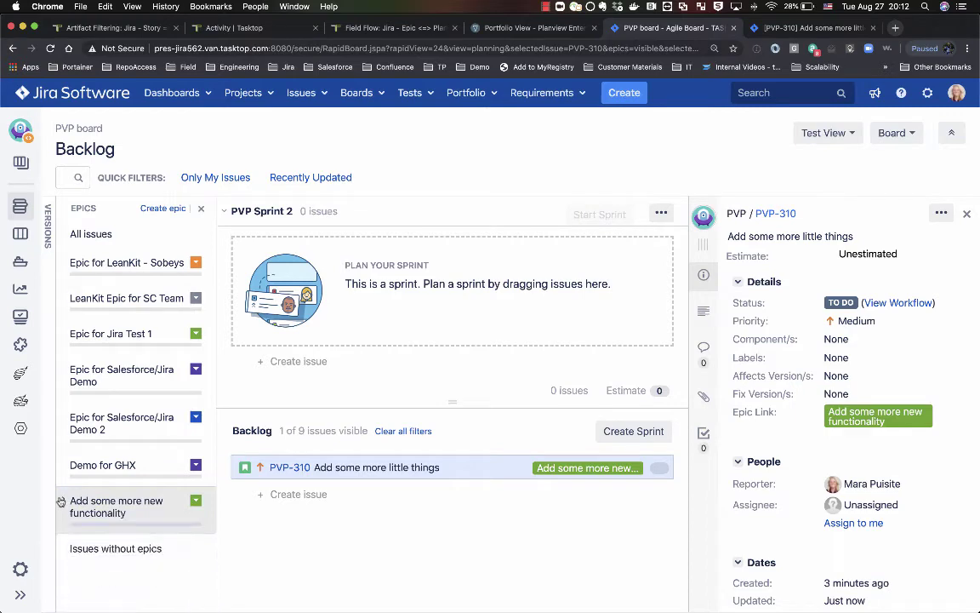
left_click(60, 502)
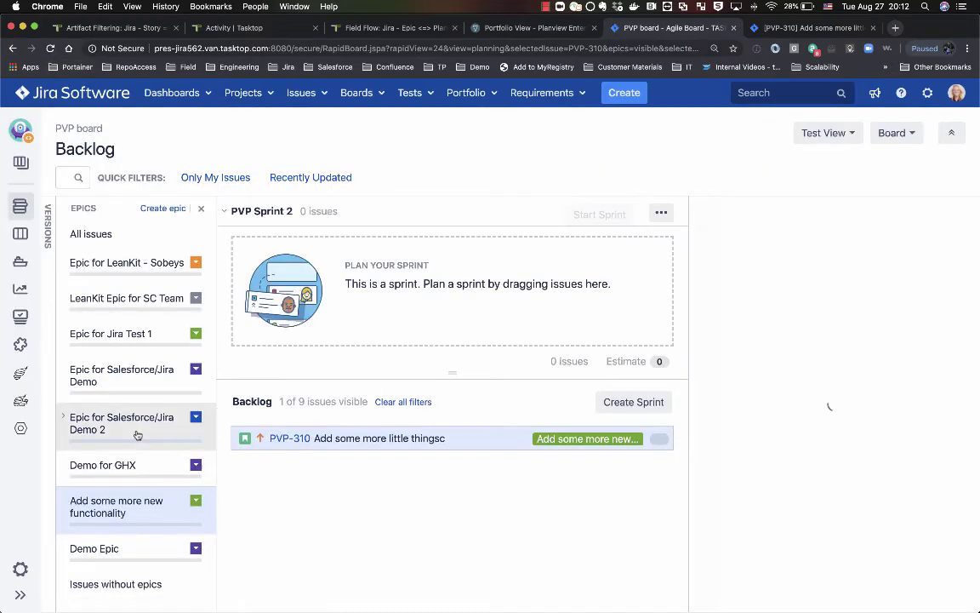
scroll(137, 435, "down", 1)
left_click(68, 527)
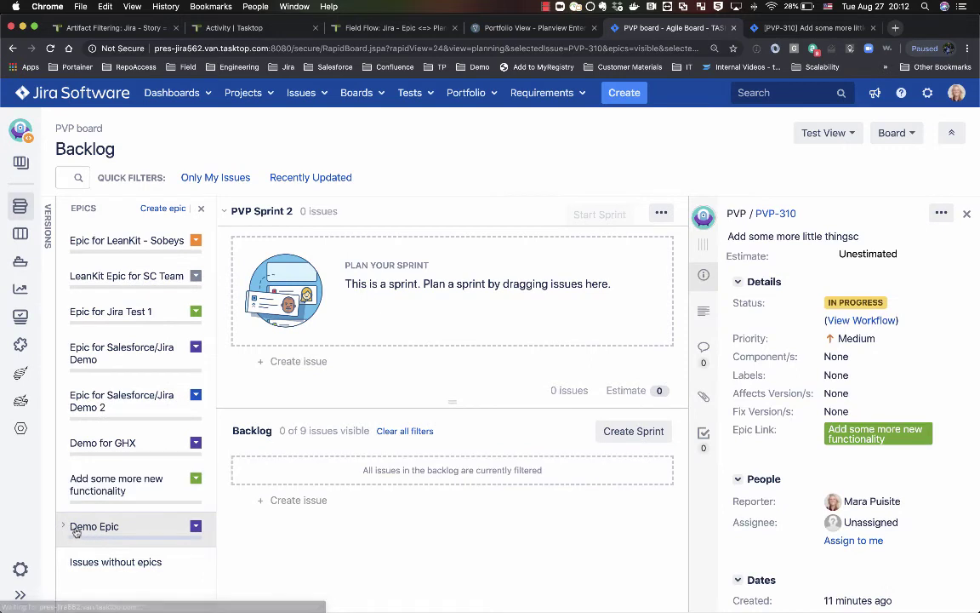
scroll(169, 513, "down", 3)
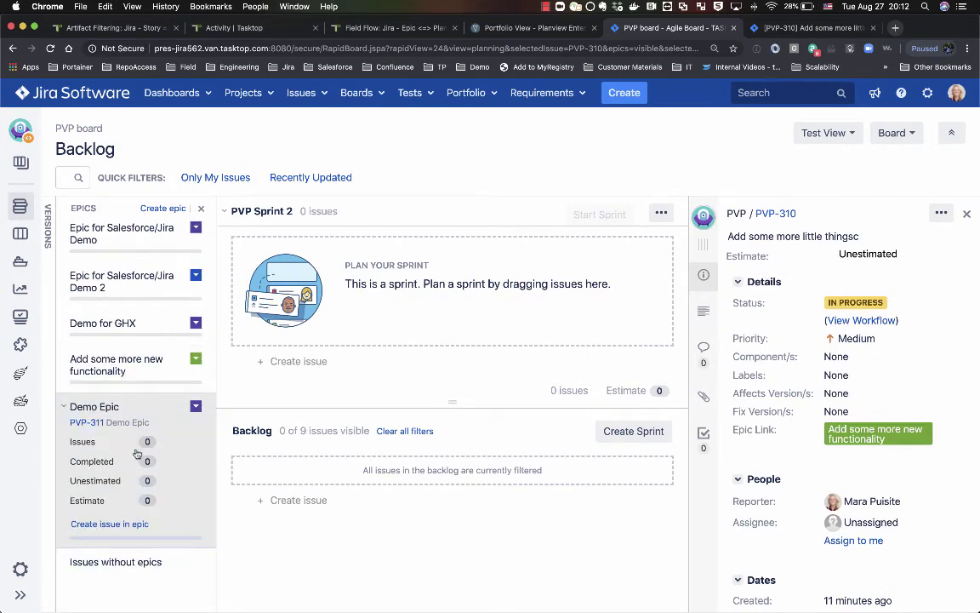
Step: Create a story with the summary Story1 inside Demo Epic
left_click(109, 523)
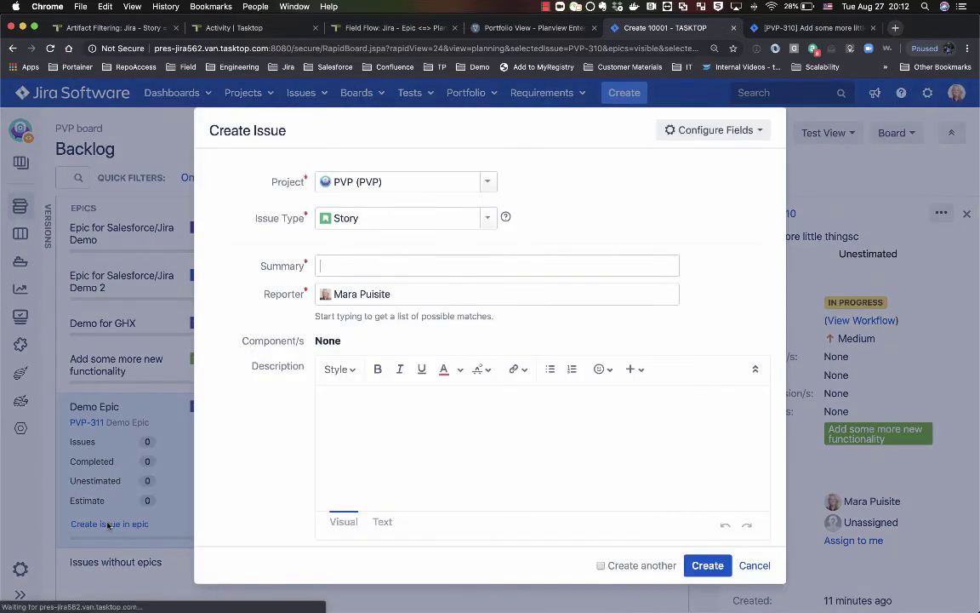
type("Sto")
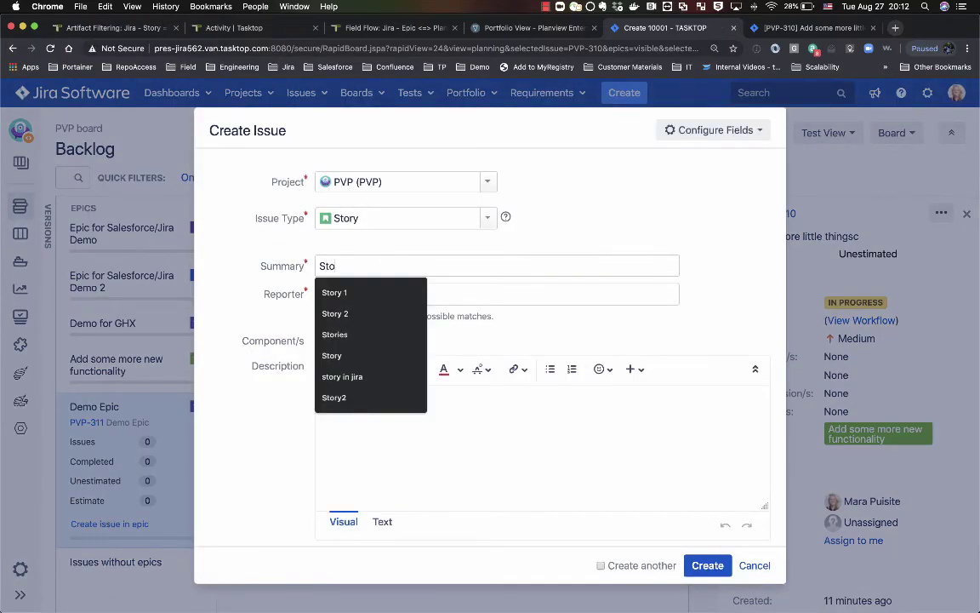
type("ry1")
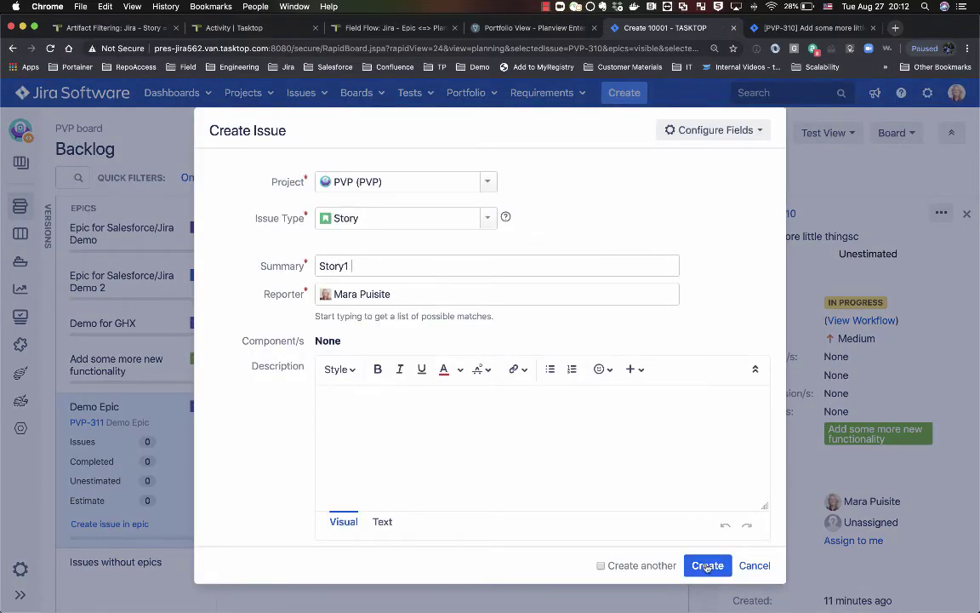
left_click(707, 565)
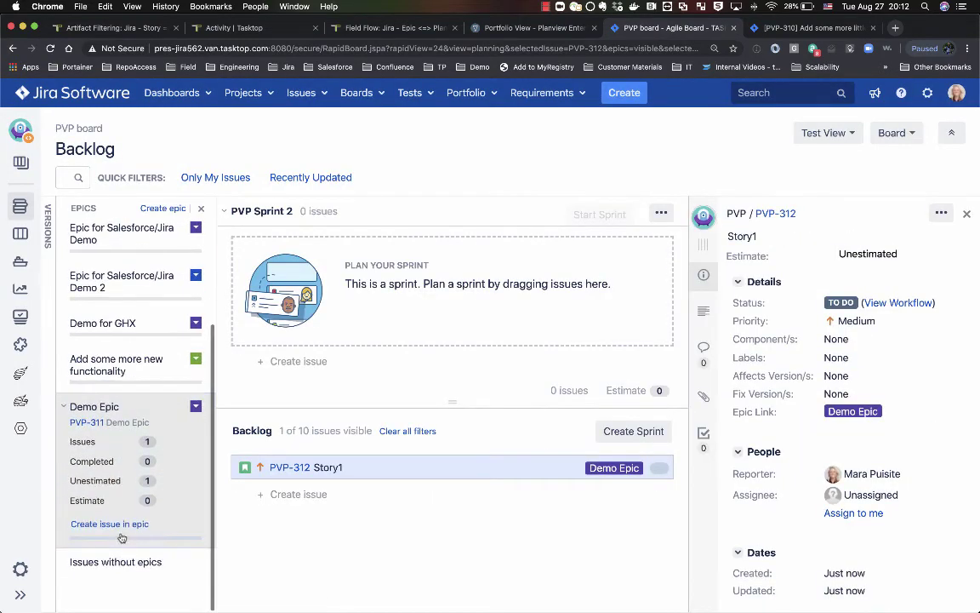
Step: Create a second story with the summary Story 2 inside Demo Epic
left_click(93, 524)
type("Story")
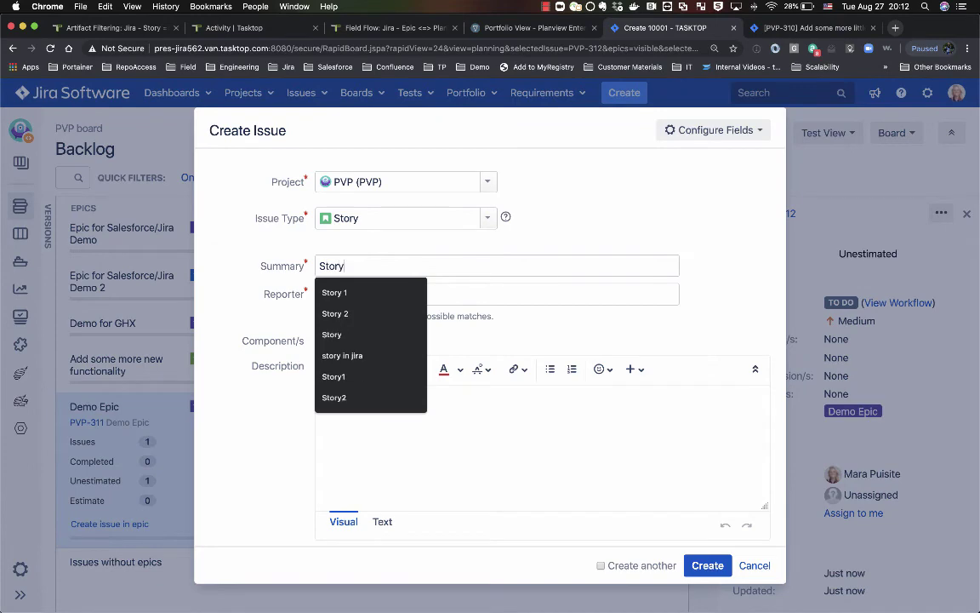
type(" 2")
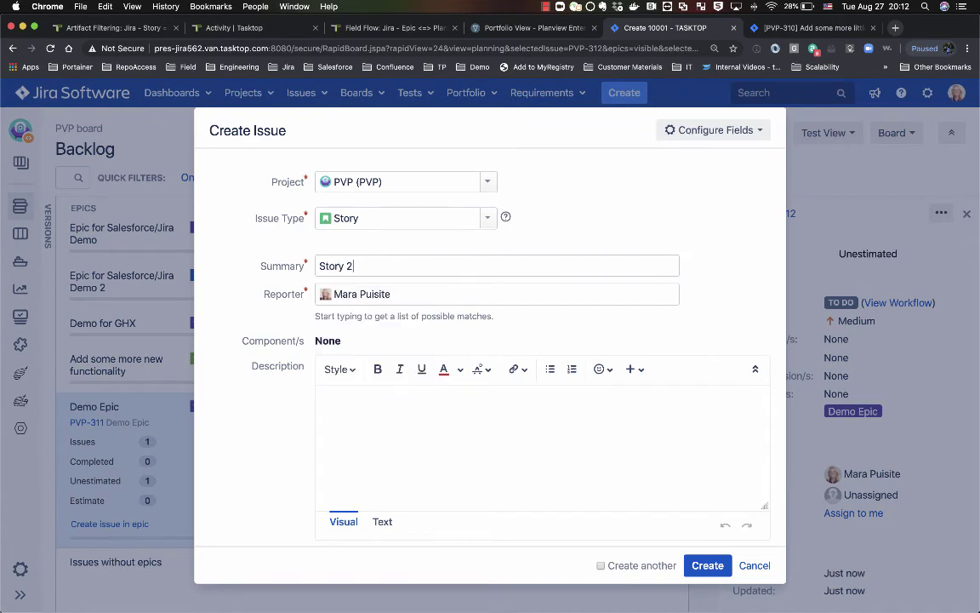
left_click(708, 565)
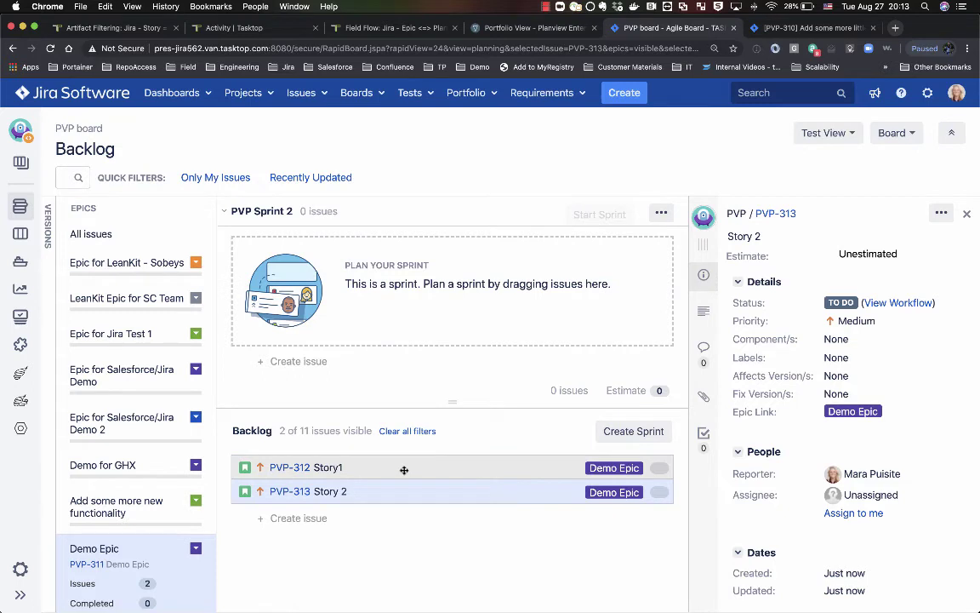
Step: Switch to Planview's Portfolio View and open the Work and Assignments view of the Demo Epic work item
scroll(161, 502, "down", 3)
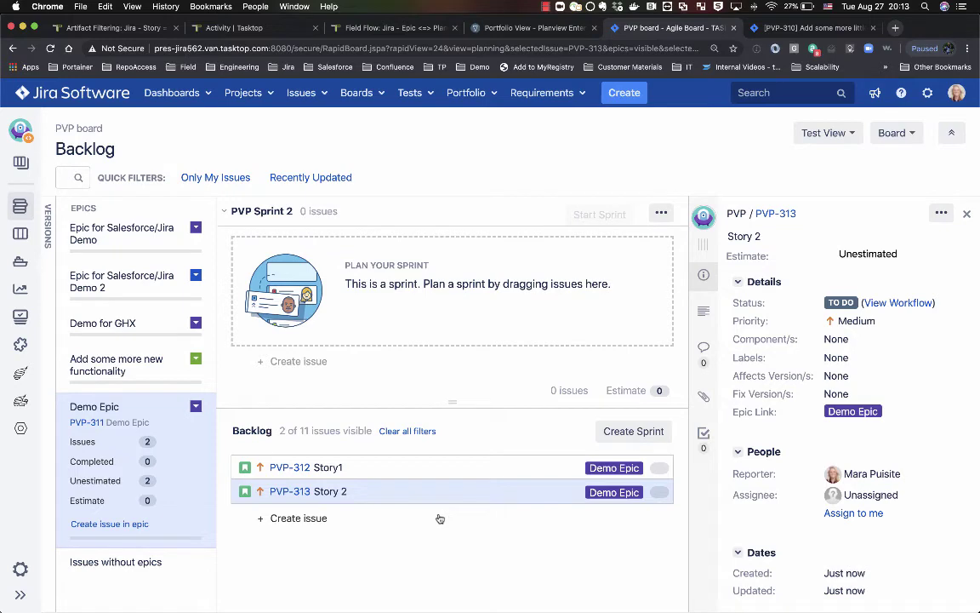
left_click(513, 30)
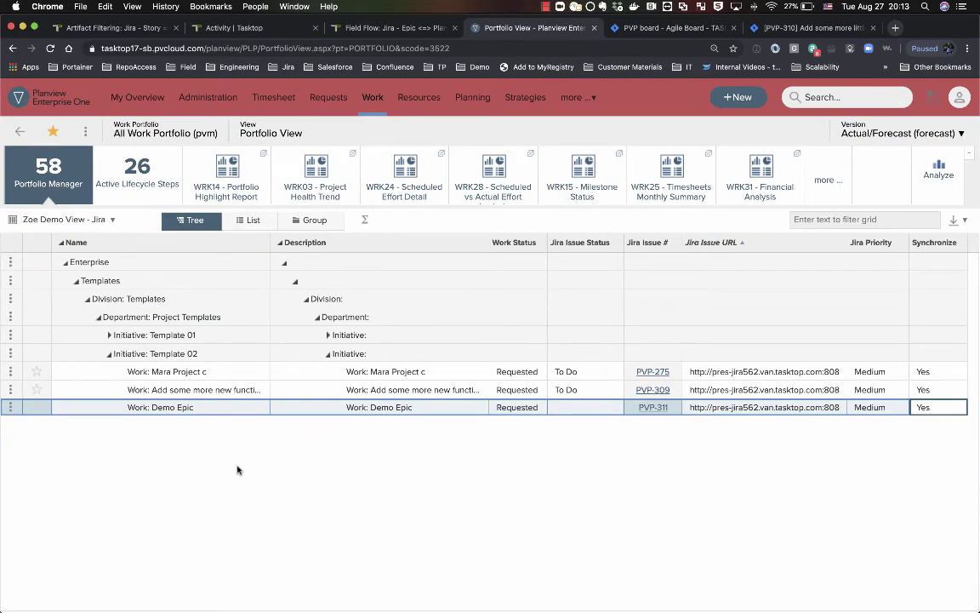
left_click(16, 408)
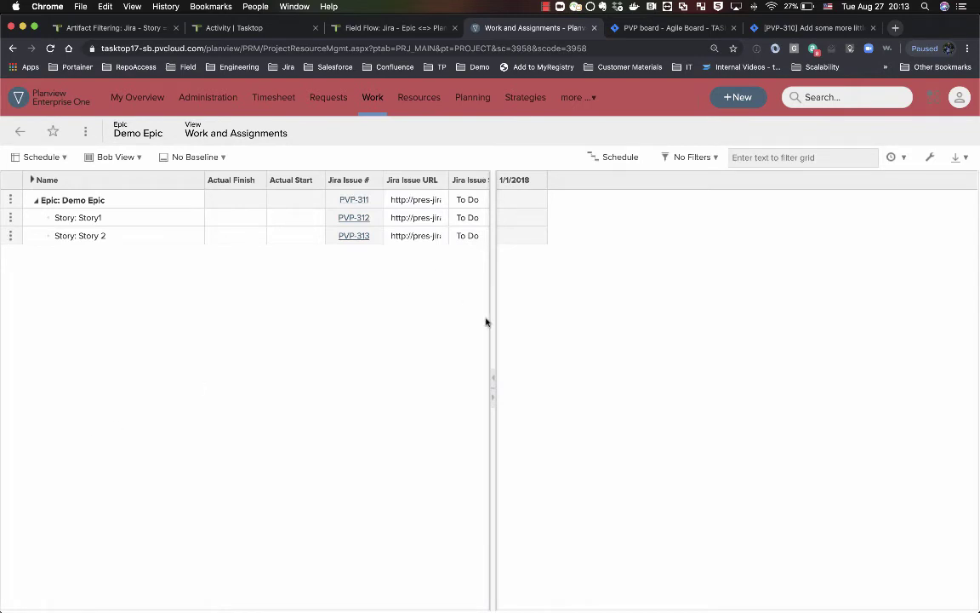
Step: Enlarge the grid area and the Jira Issue URL column, and examine the Jira details of Demo Epic and its stories
left_click_drag(495, 293, 588, 285)
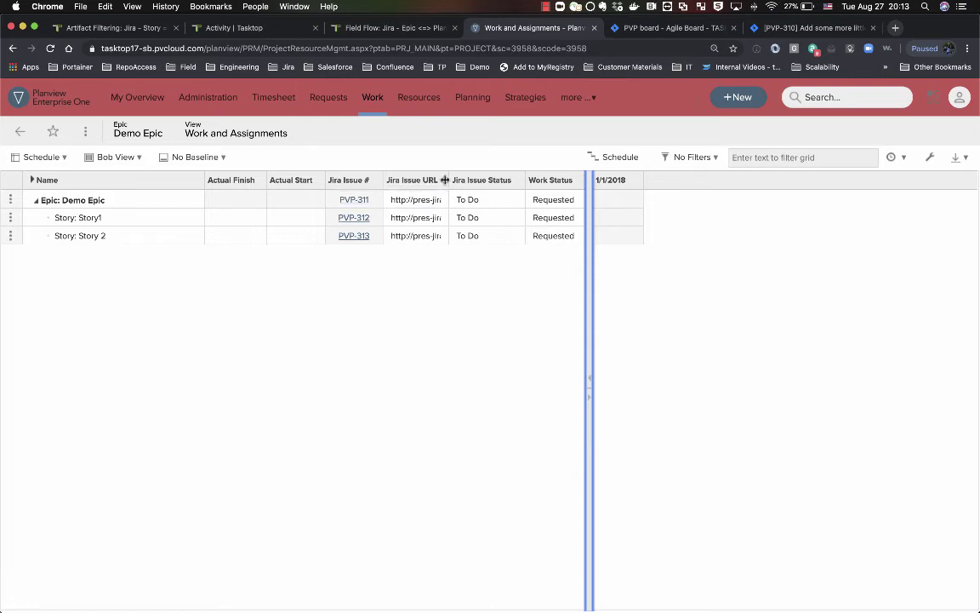
left_click_drag(448, 182, 523, 181)
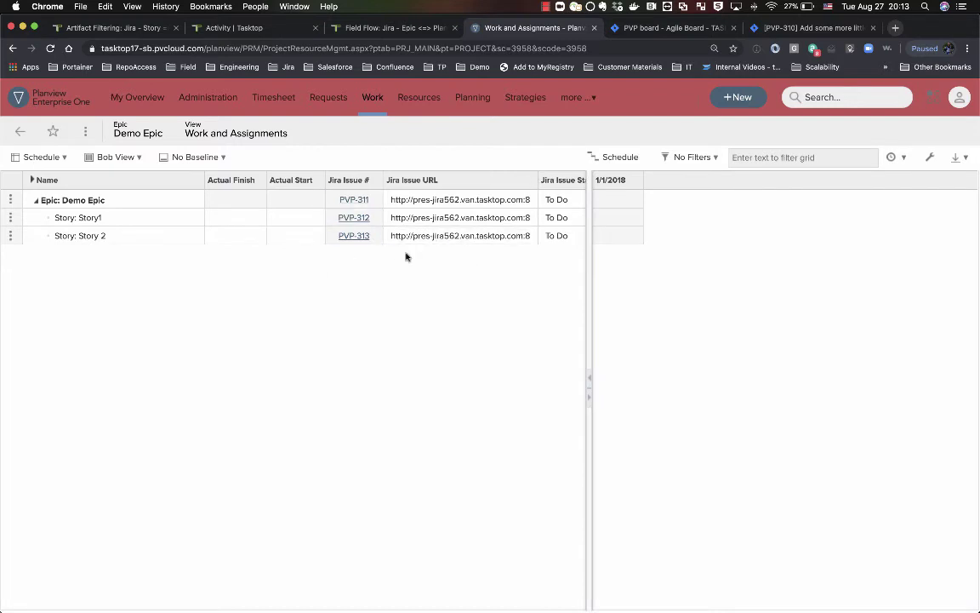
left_click(400, 217)
scroll(391, 217, "right", 2)
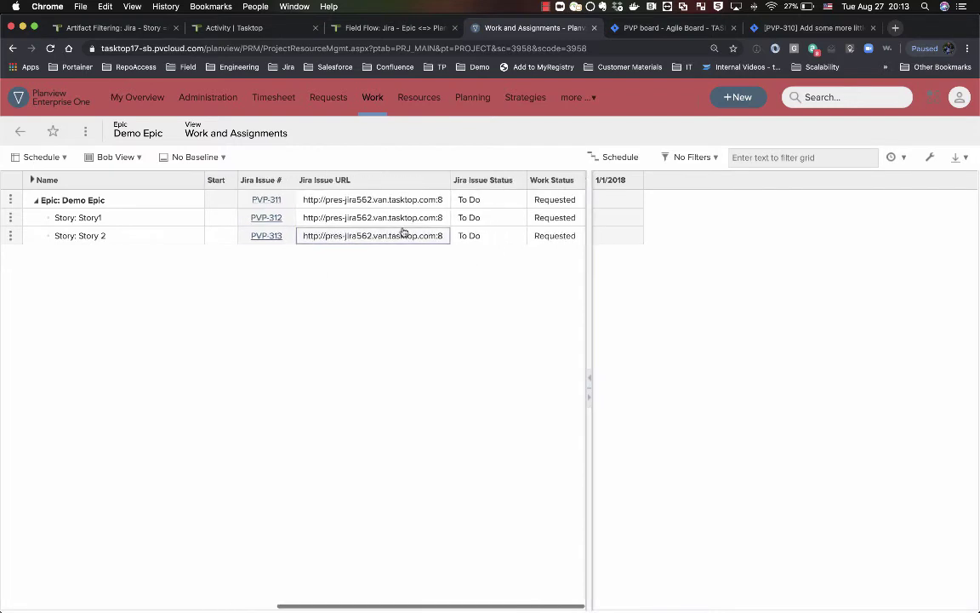
left_click(336, 236)
left_click(406, 200)
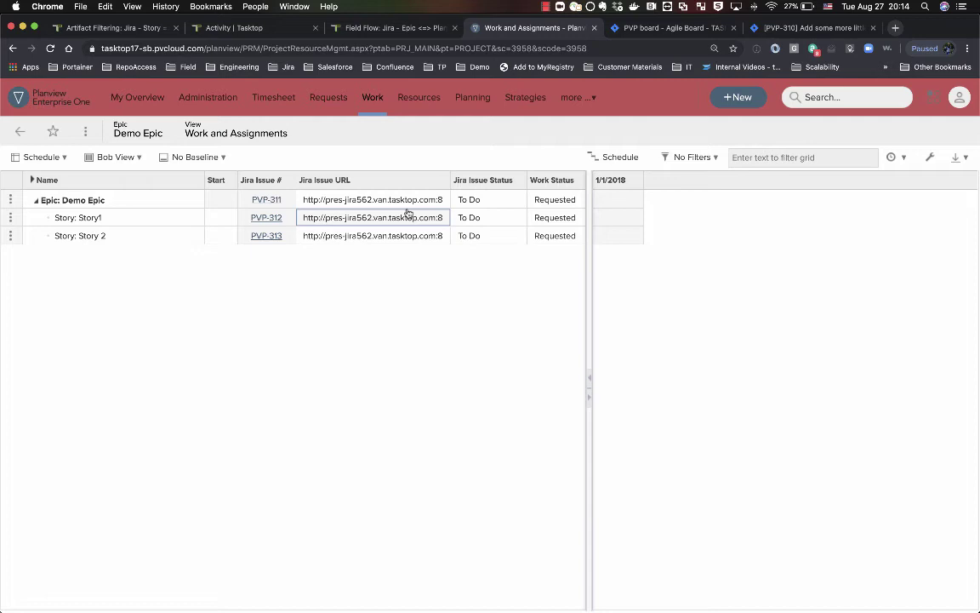
Step: Switch to the Jira PVP board backlog and open Story1 and Story 2 each in its own browser tab
left_click(679, 31)
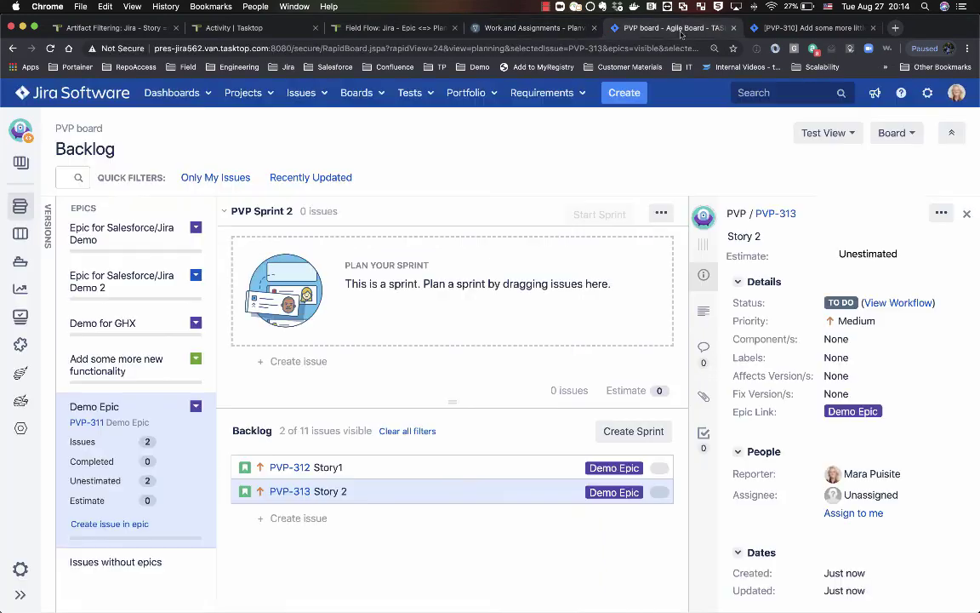
left_click(415, 464)
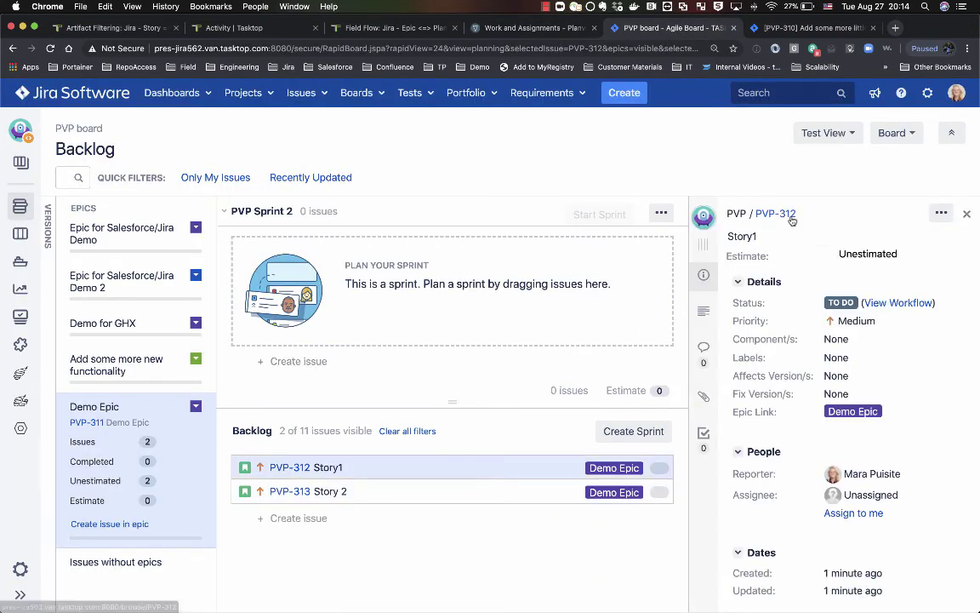
left_click(788, 214, "super")
left_click(390, 494)
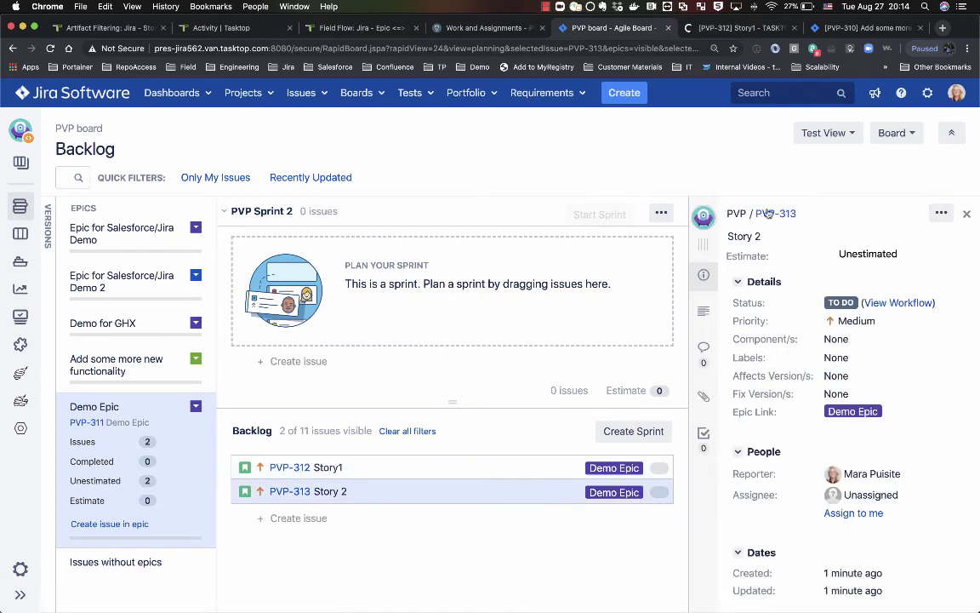
left_click(765, 218, "super")
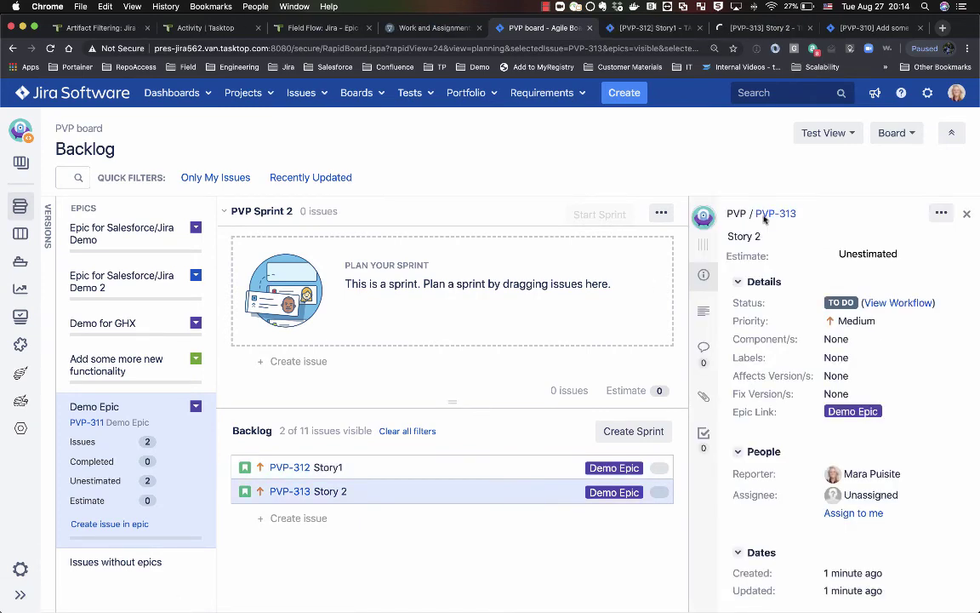
Step: Change the status of Story1 to In Progress on its Jira issue page
key("ctrl+Tab")
left_click(373, 184)
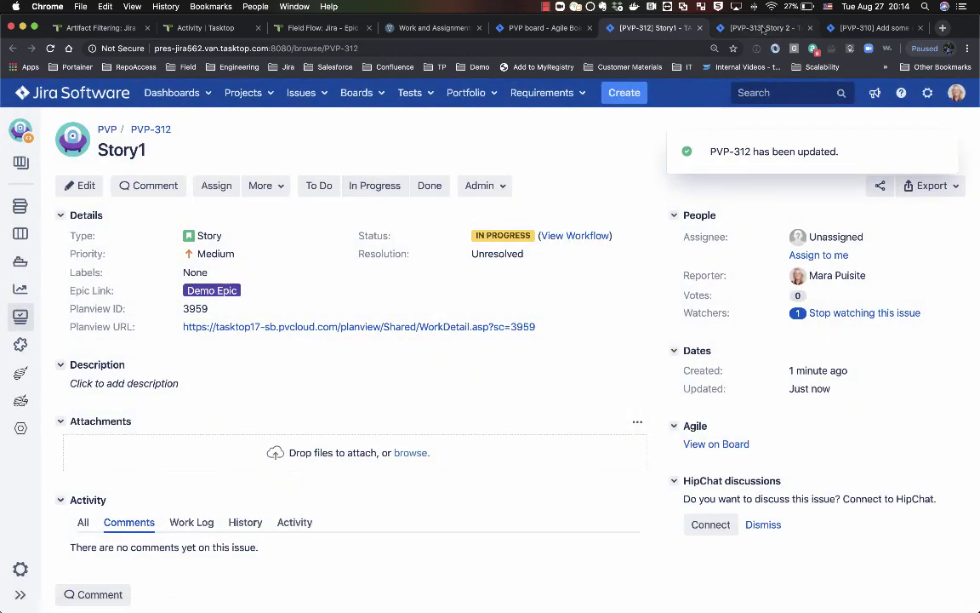
Step: Change the status of Story 2 to Done on its issue page and highlight its Planview ID and Planview URL
key("ctrl+Tab")
left_click(593, 186)
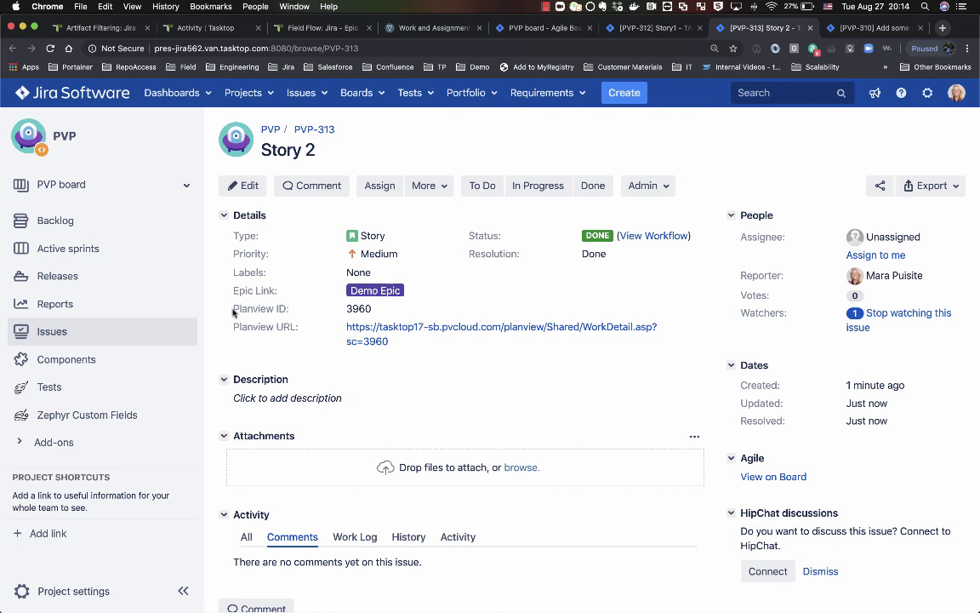
left_click_drag(217, 308, 434, 336)
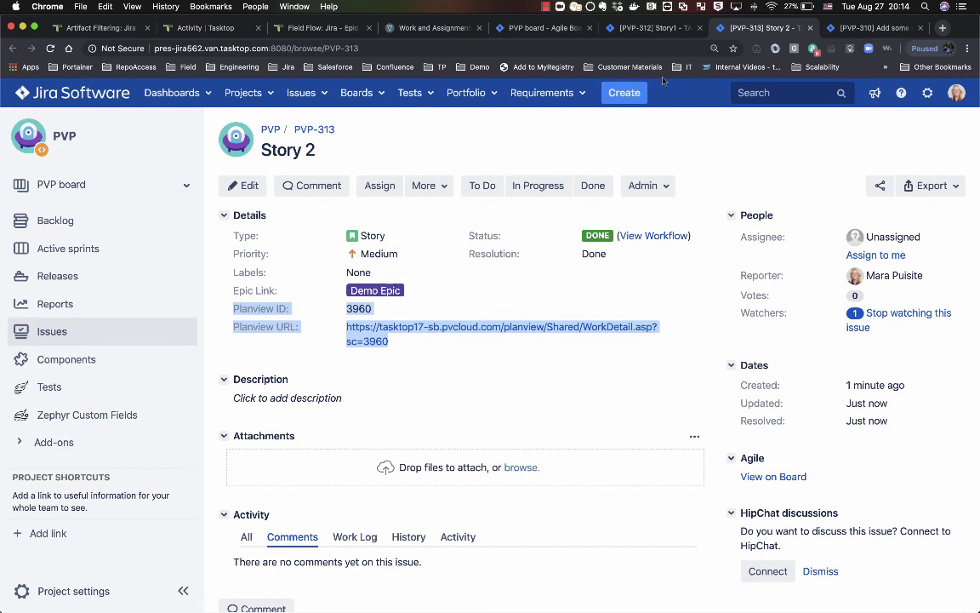
Step: Reload Demo Epic's Work and Assignments view in Planview and widen the Jira Issue URL column
left_click(408, 28)
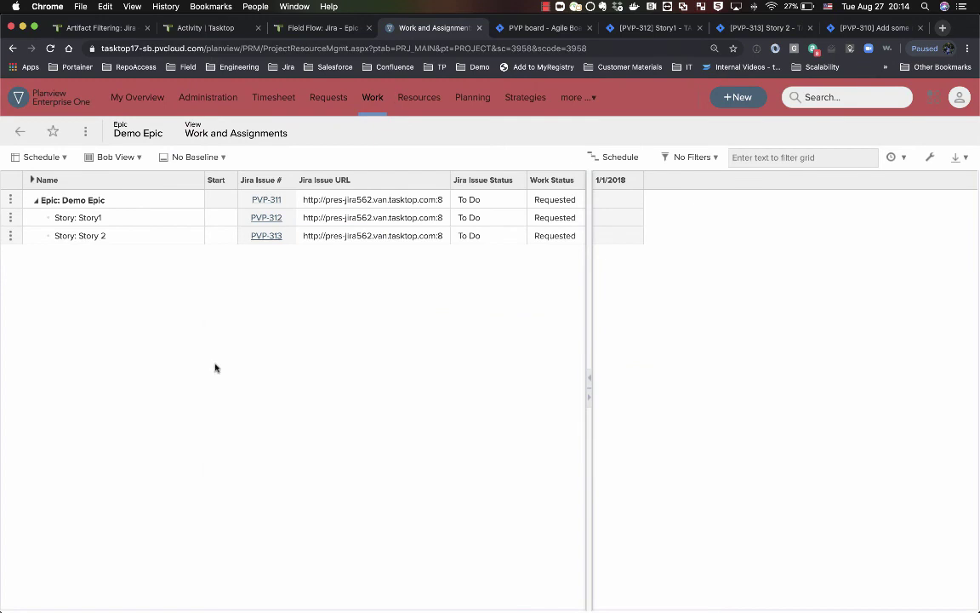
right_click(167, 295)
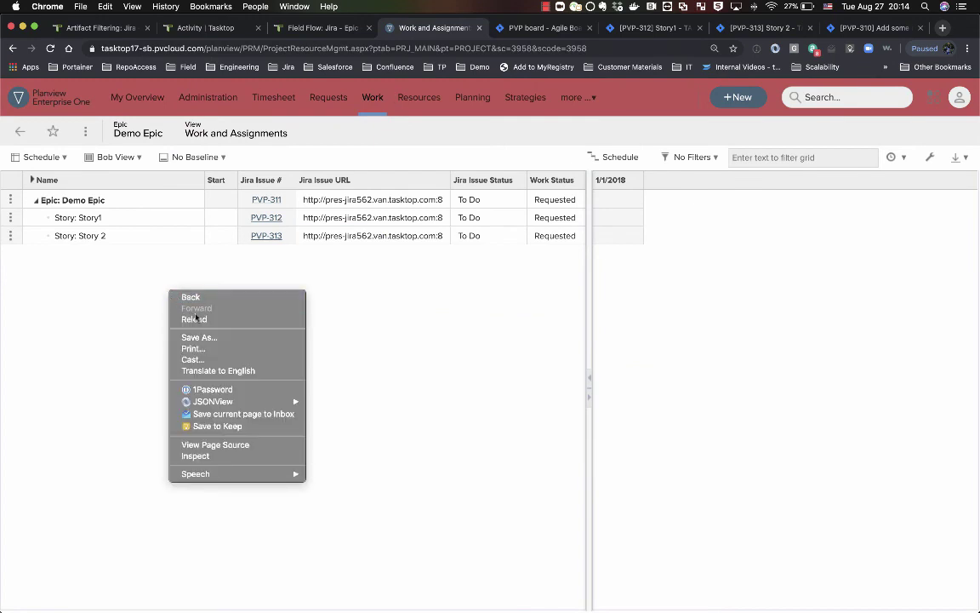
left_click(196, 318)
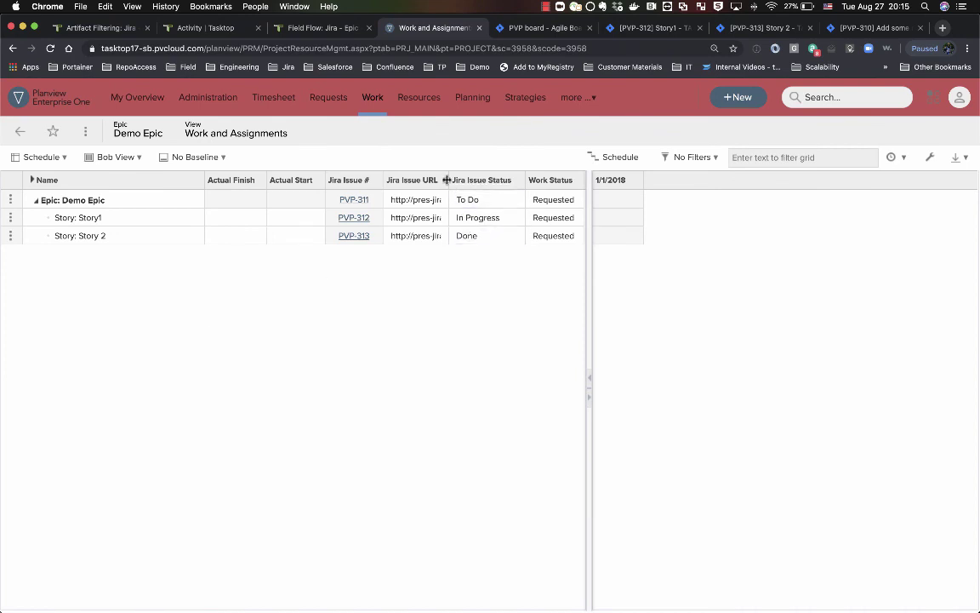
left_click_drag(446, 180, 502, 179)
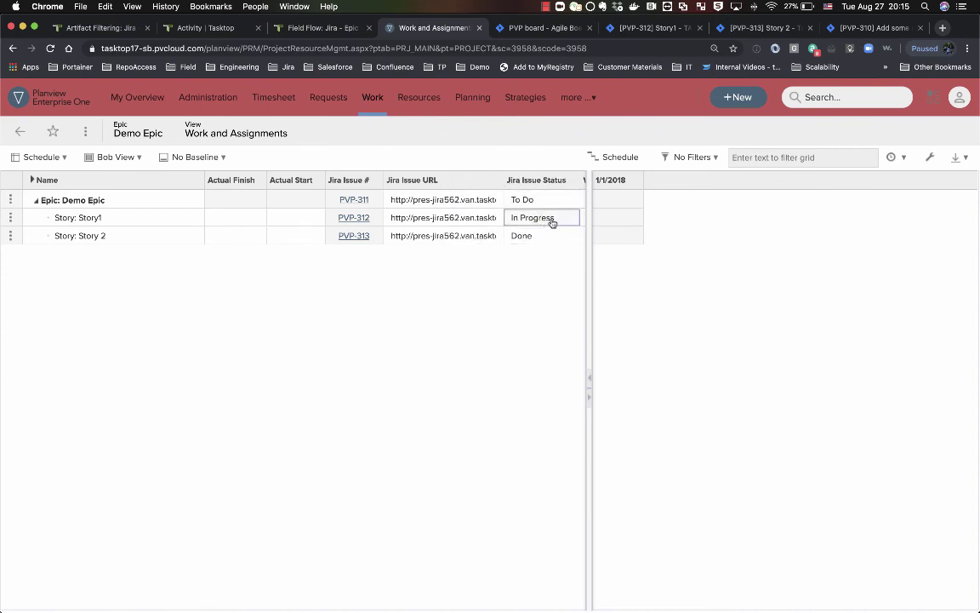